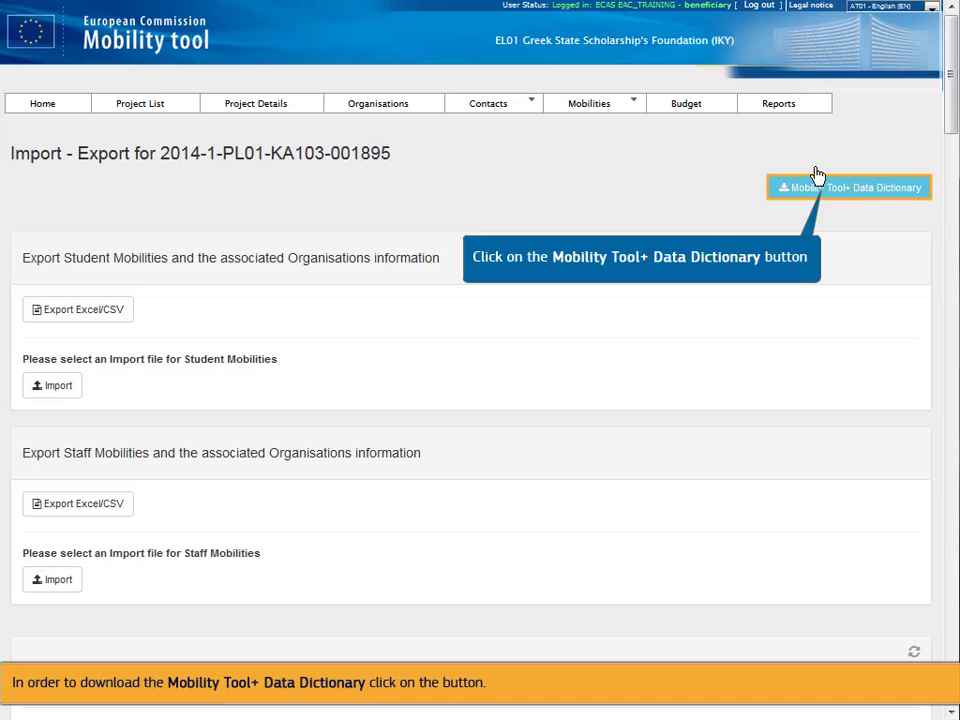
Download the Mobility Tool+ Data Dictionary PDF, choosing to open it with Adobe Reader
click(835, 196)
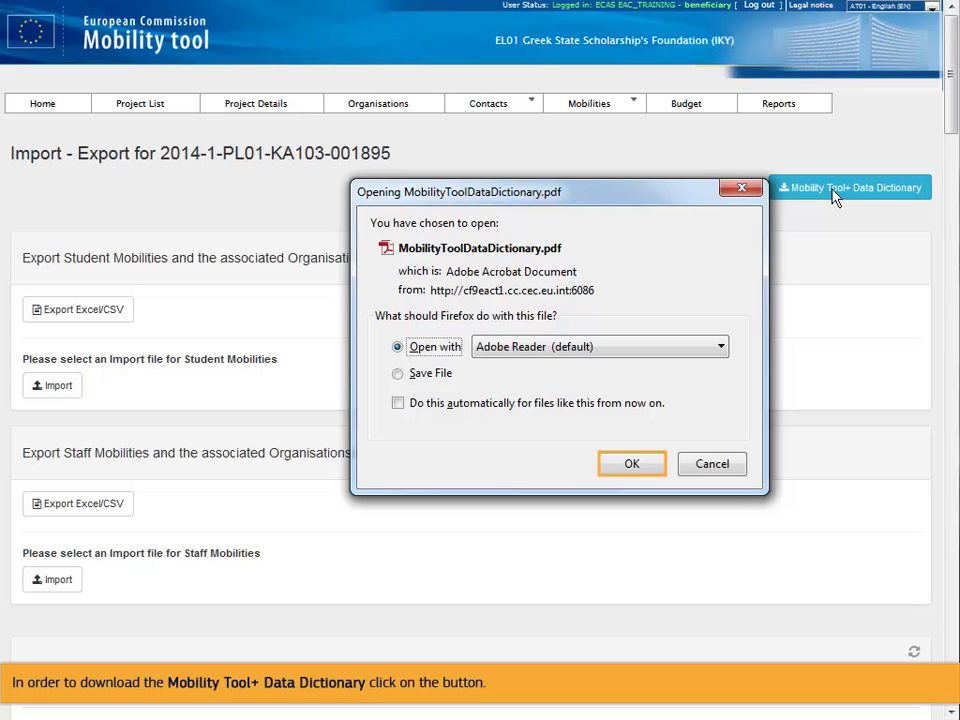
click(632, 465)
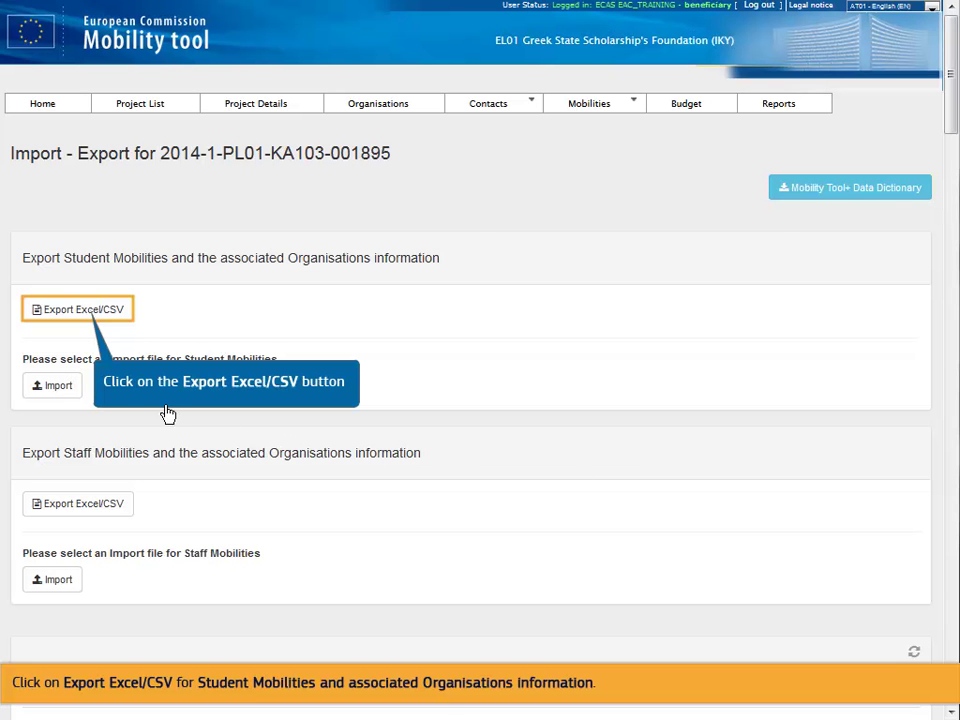
Export the student mobilities and save the file as 2014-1-PL01-KA103-001895_Mobilities_Export_students.csv in the MT Exports folder
click(84, 320)
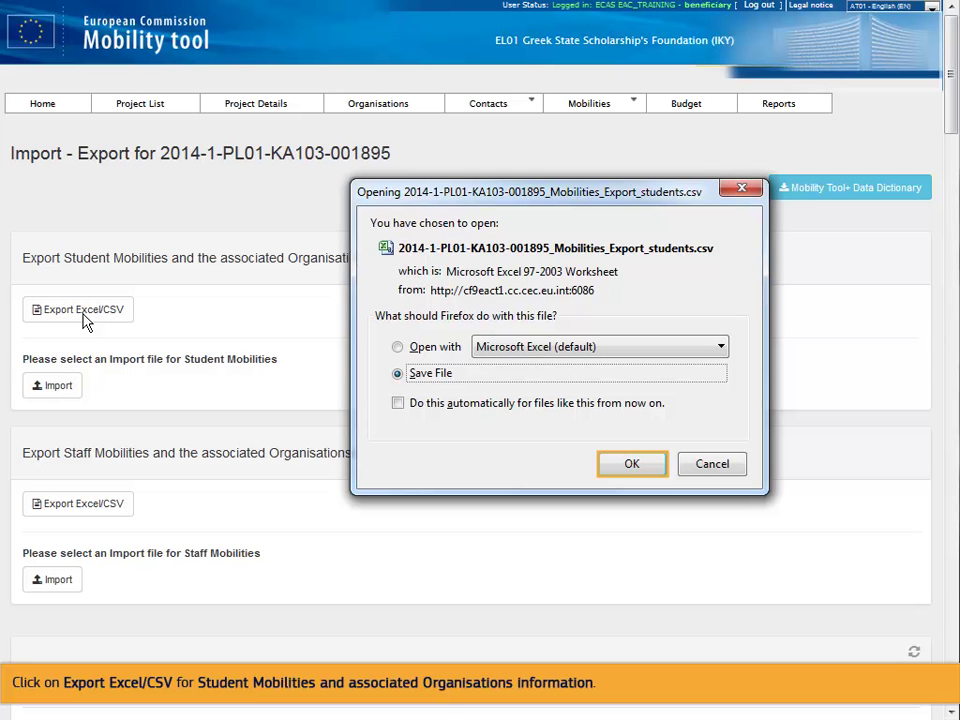
click(624, 465)
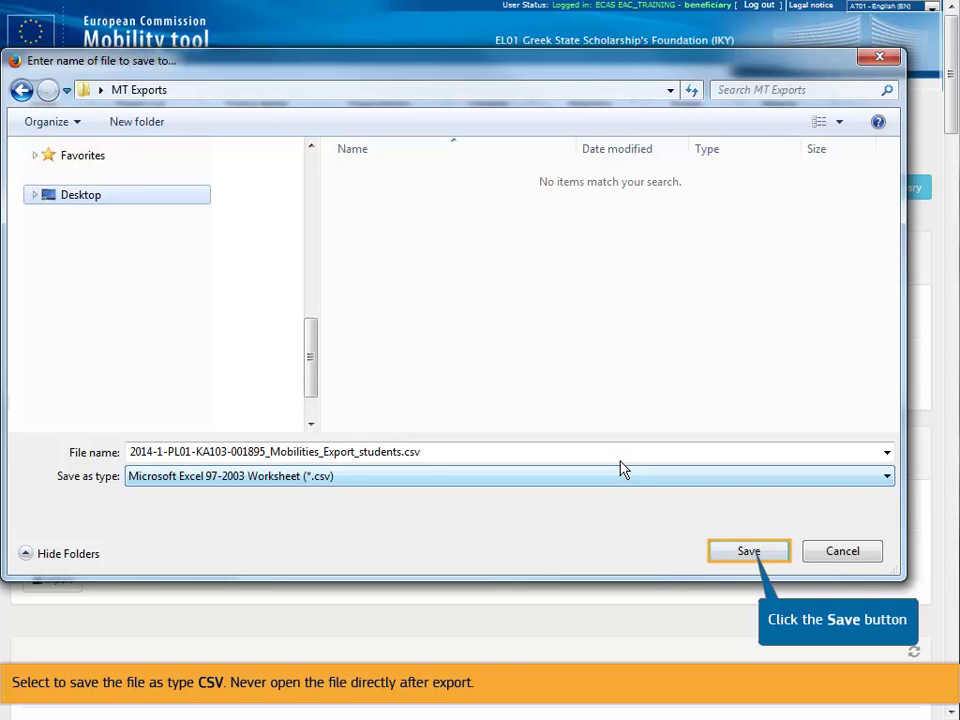
click(750, 551)
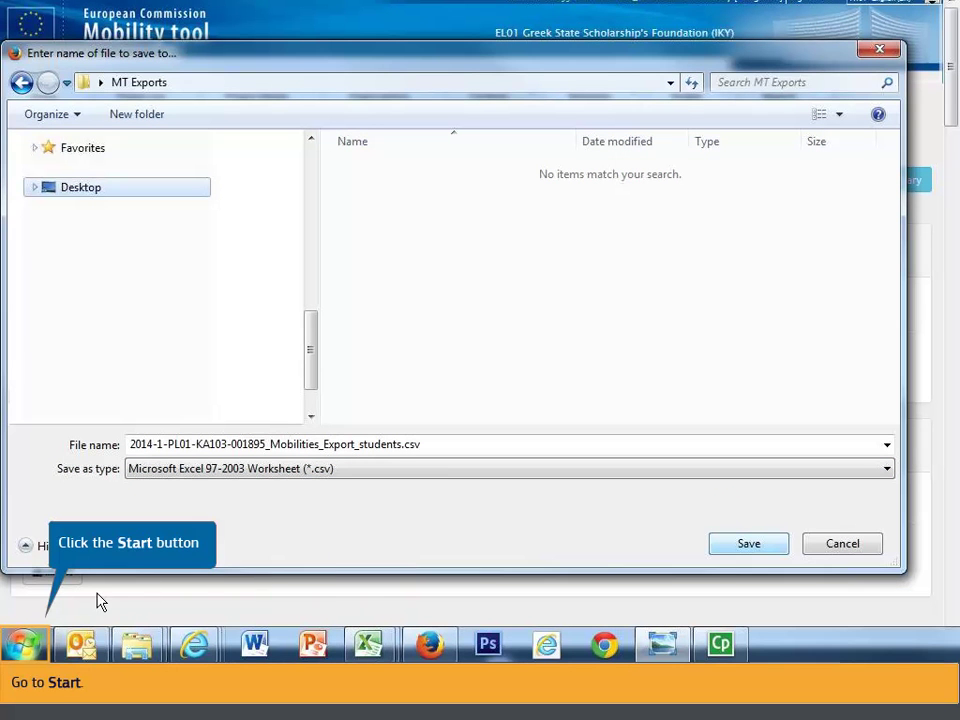
Search the computer's programs for Excel and launch Microsoft Excel 2010
click(30, 635)
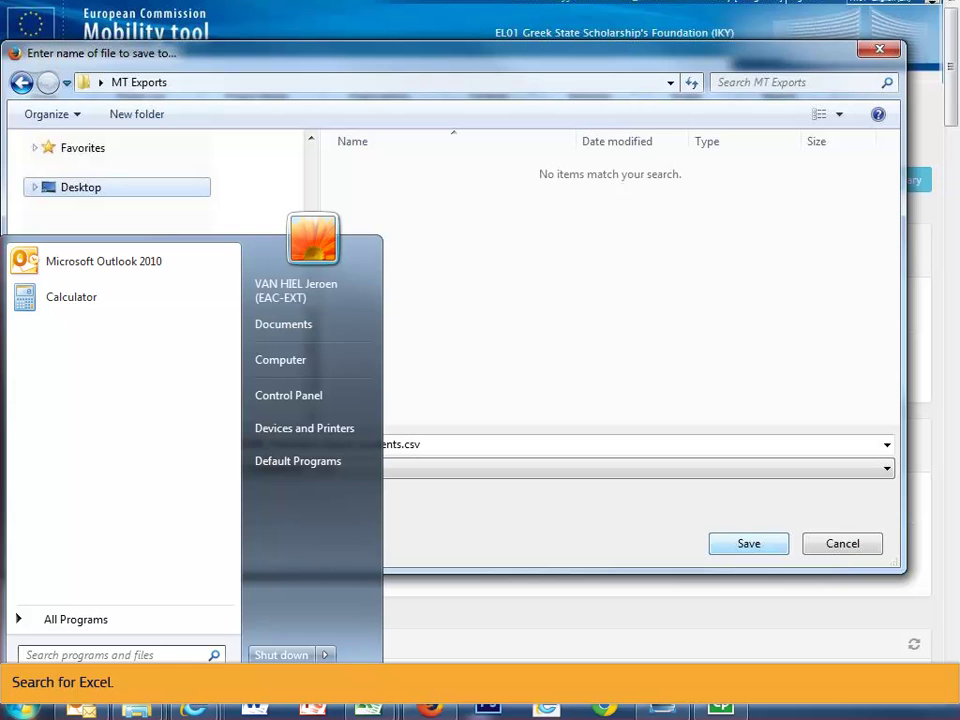
text(excel)
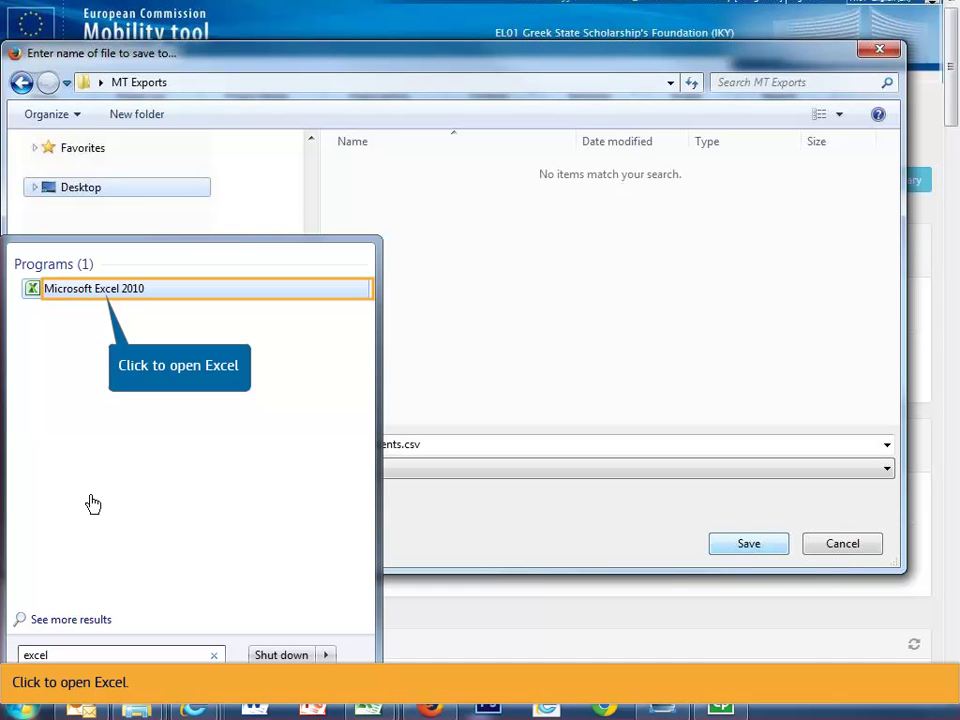
click(96, 290)
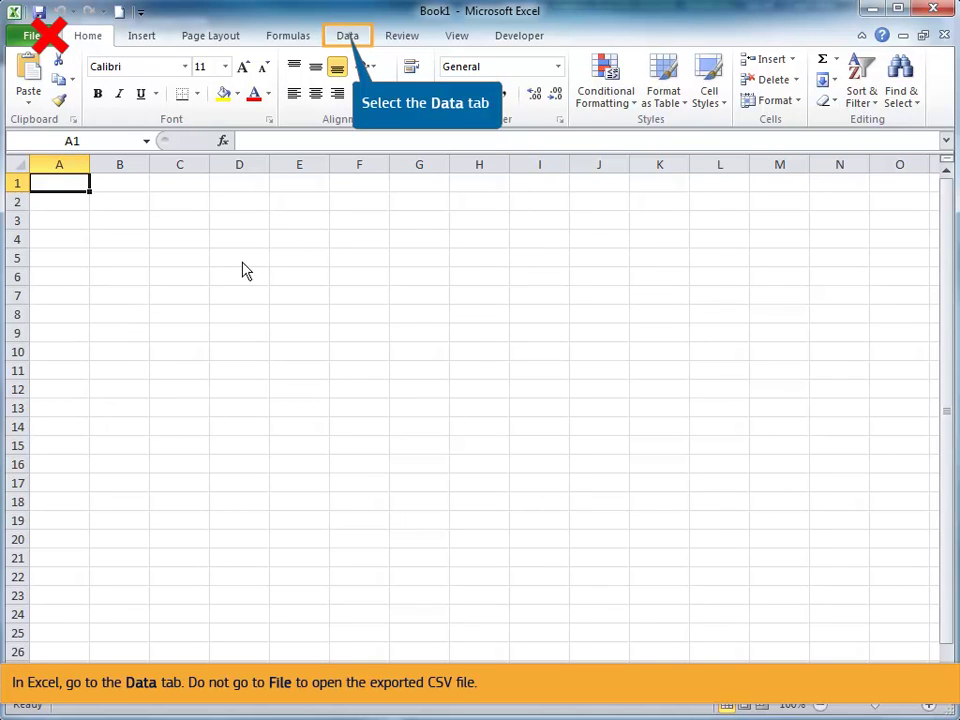
Start a text import of the exported students CSV file from the MT Exports folder
click(346, 40)
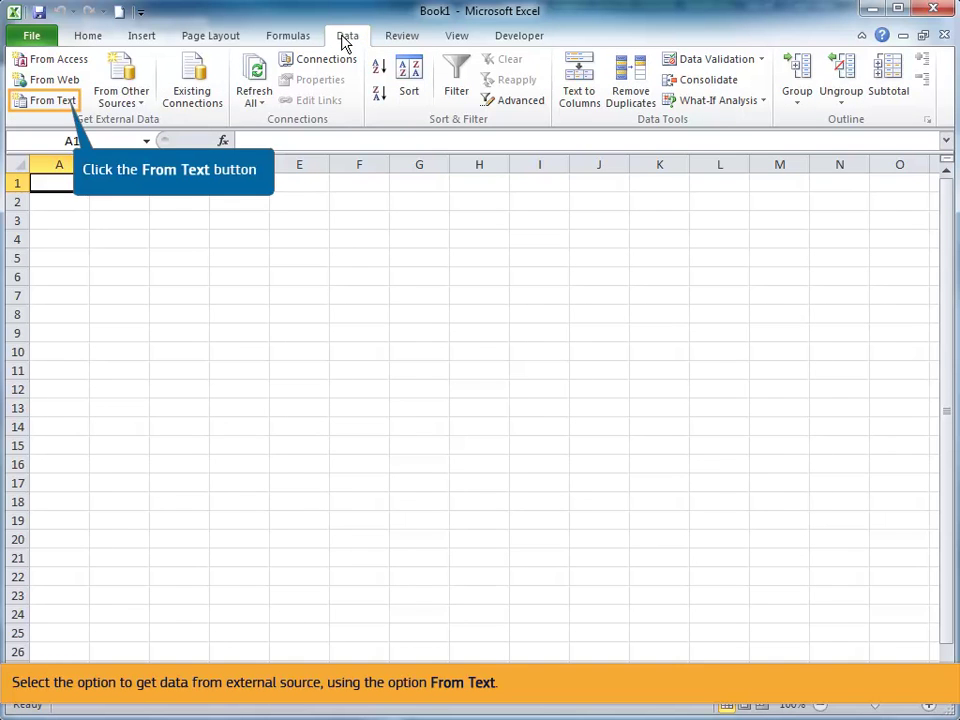
click(66, 101)
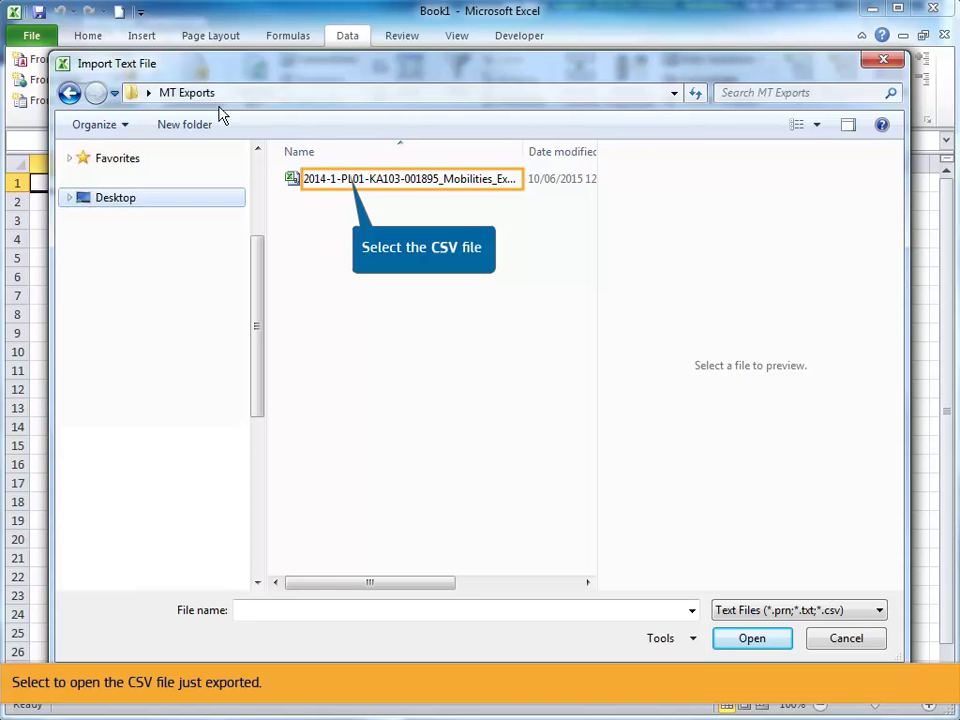
click(345, 180)
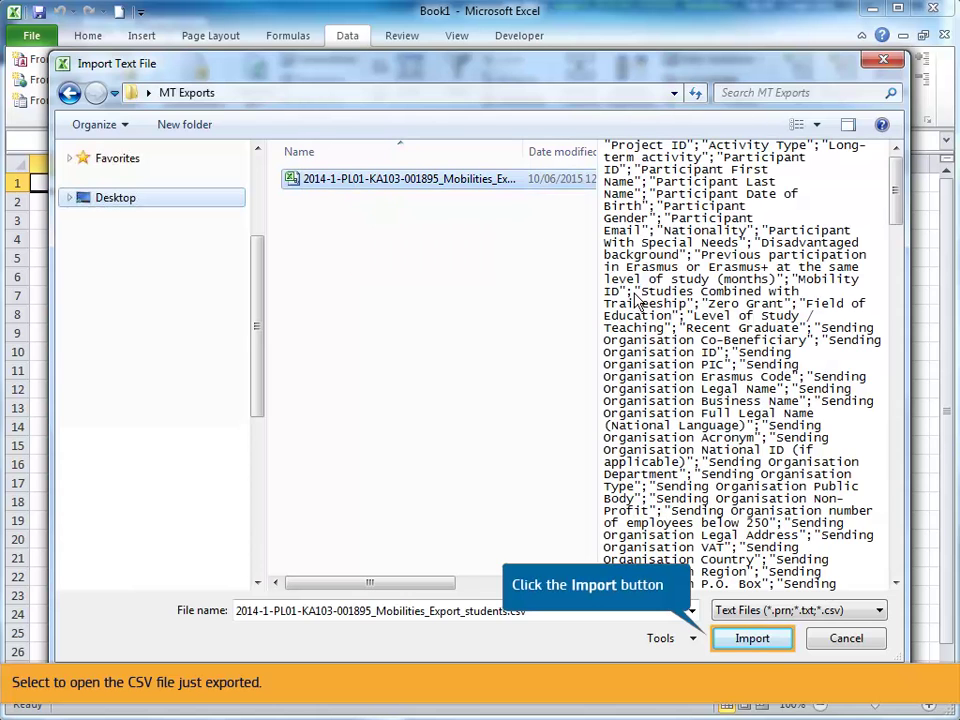
click(736, 641)
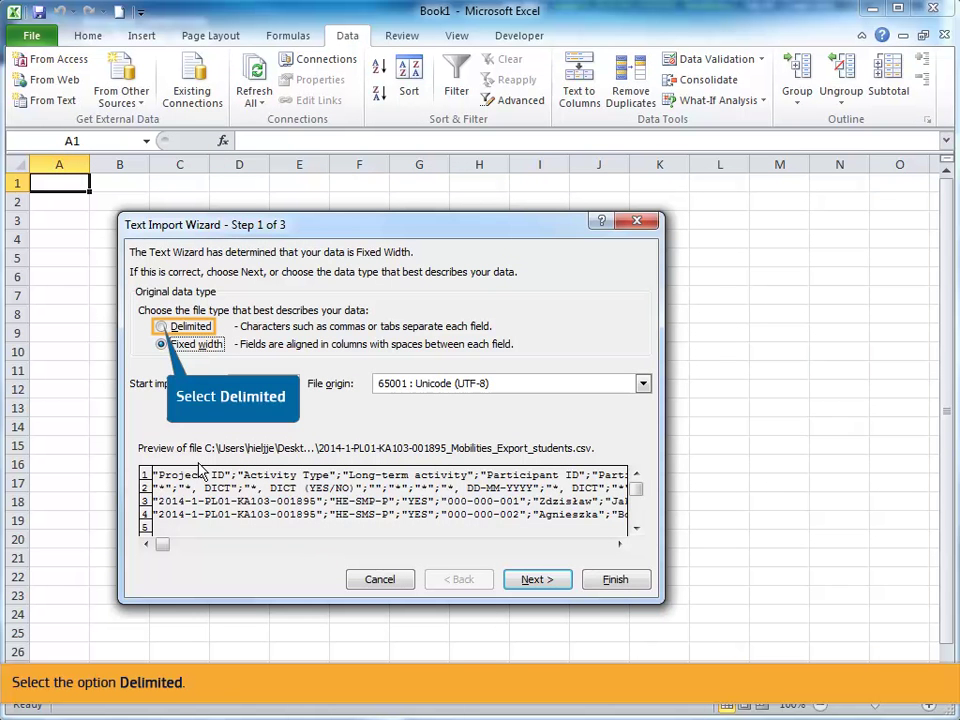
Set the import to Delimited with Semicolon as delimiter, and accept a point as decimal separator and a comma as thousands separator
click(163, 328)
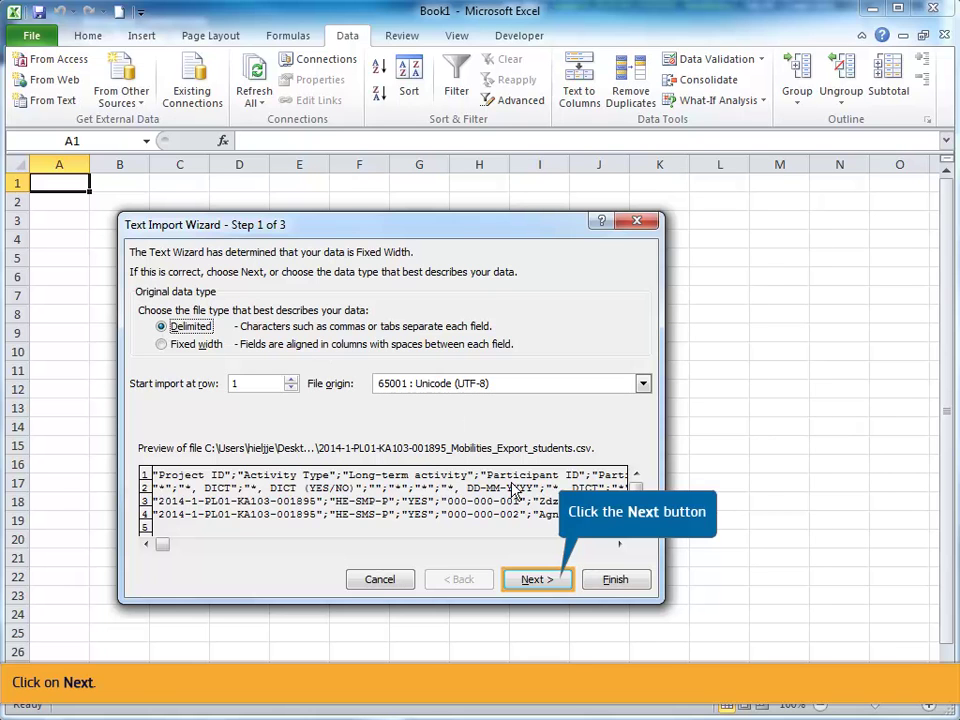
click(531, 582)
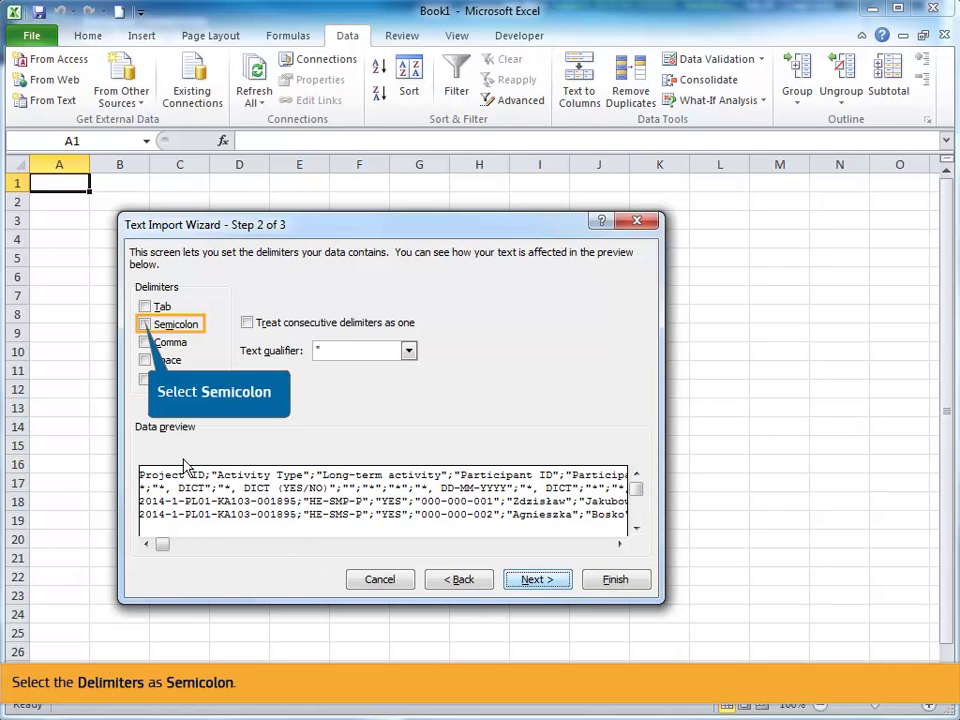
click(145, 325)
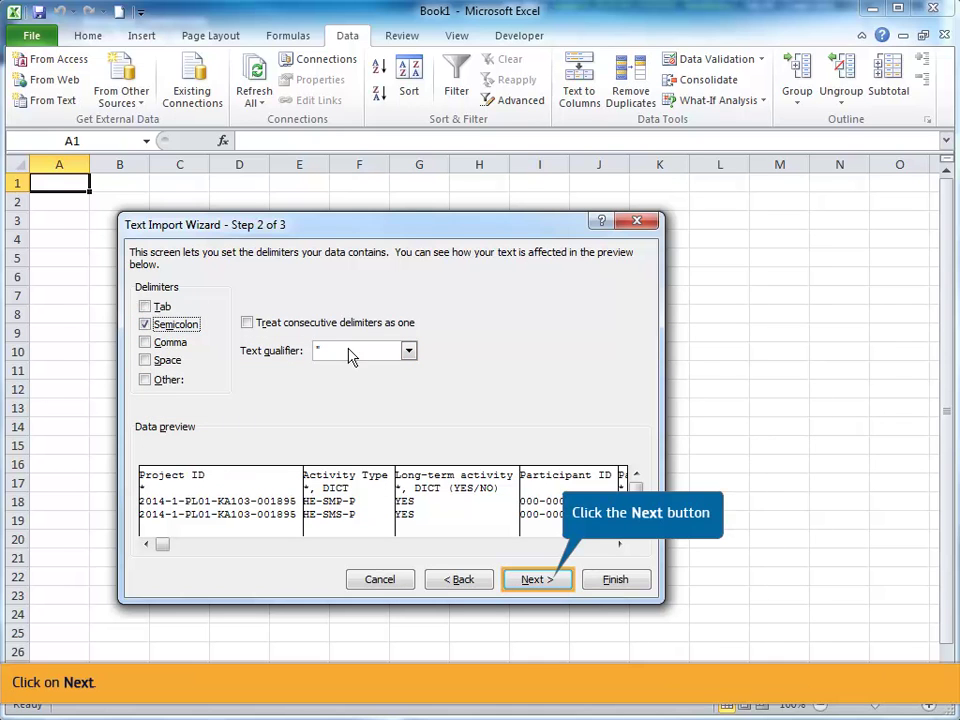
click(533, 580)
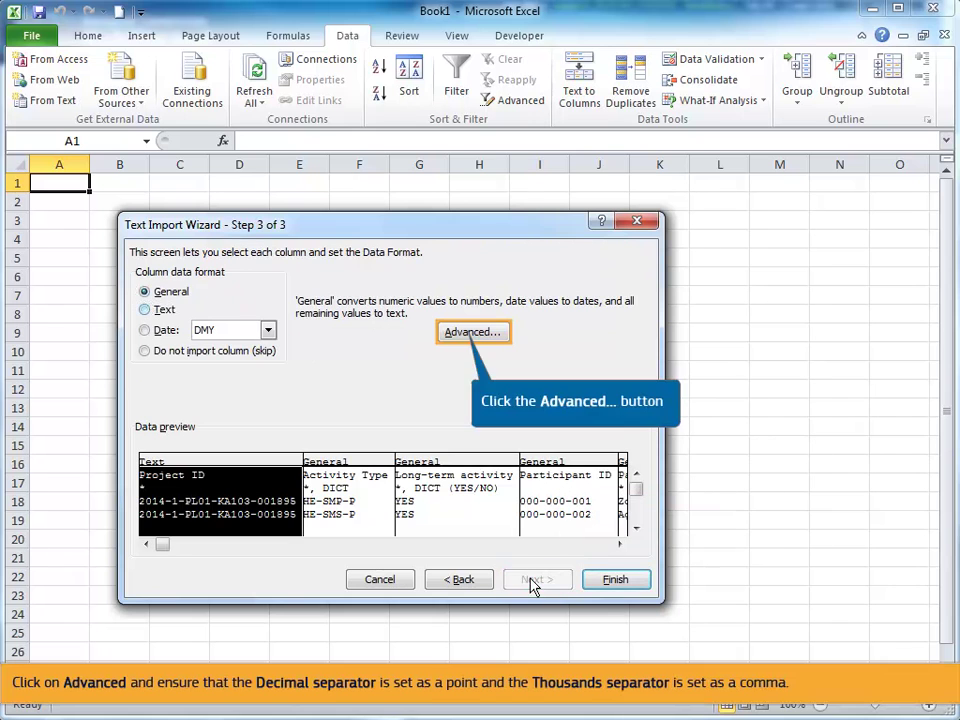
click(466, 334)
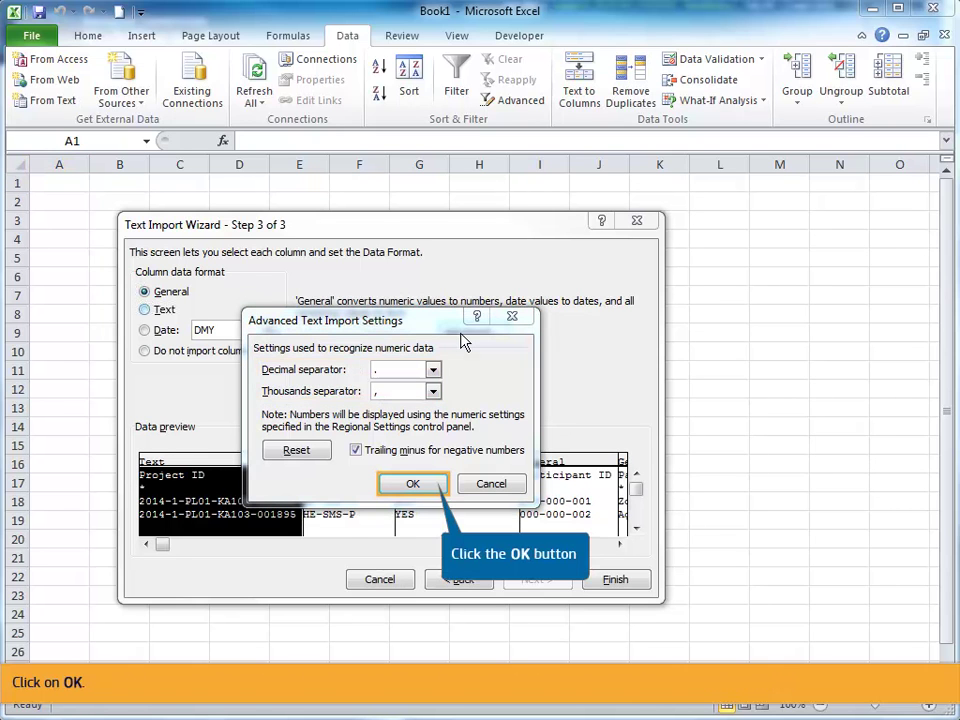
click(431, 485)
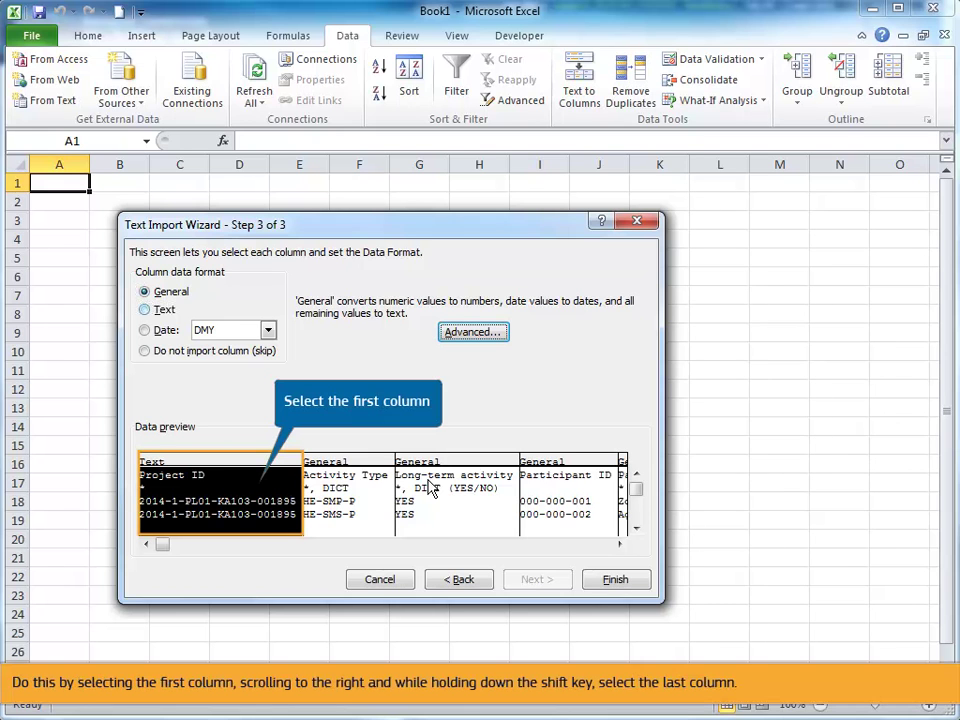
Format all columns from first to last as Text and import the data into the existing worksheet at =$A$1
drag(163, 545, 612, 555)
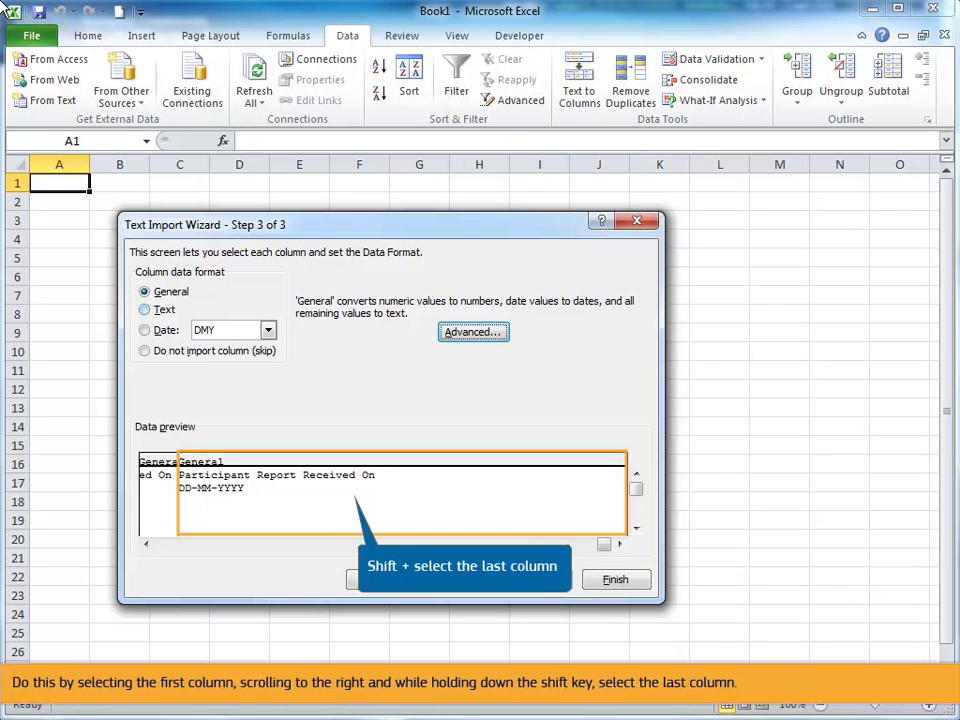
shift+click(348, 508)
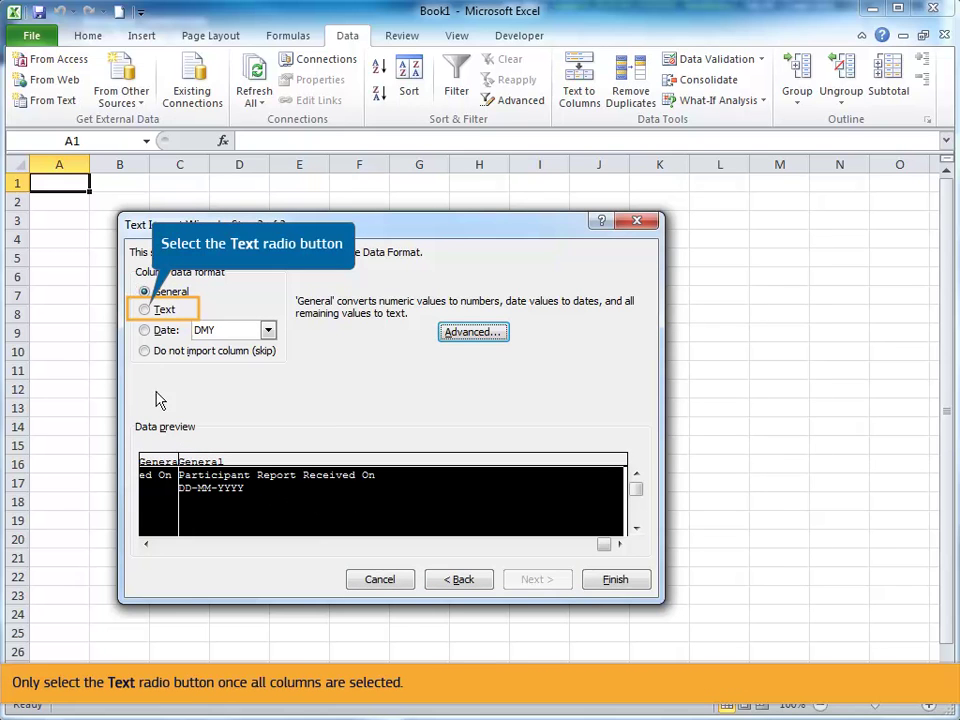
click(145, 310)
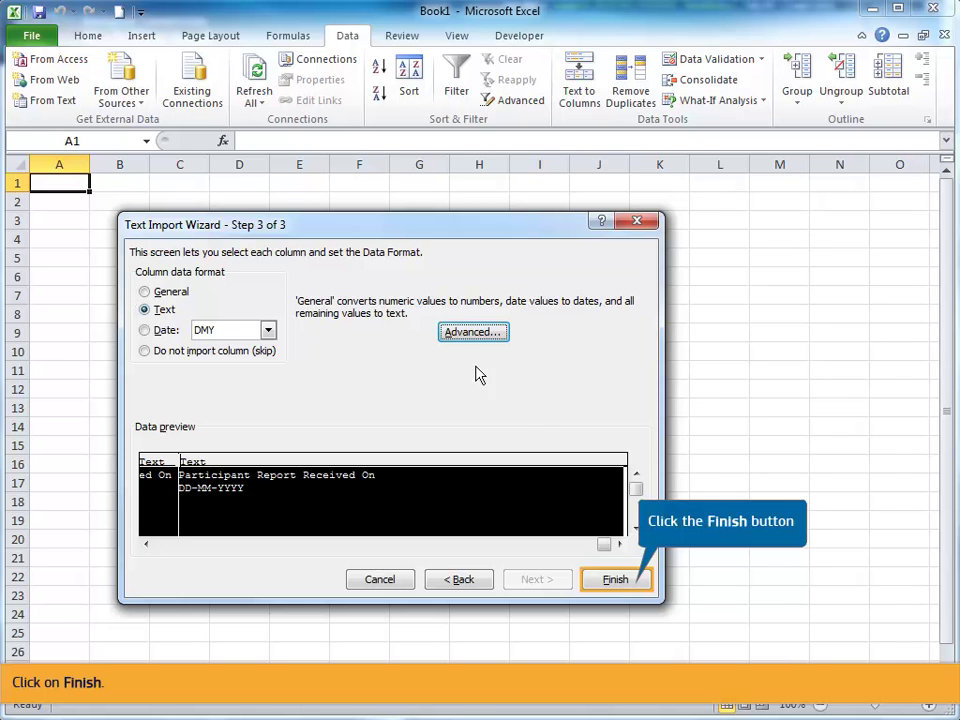
click(616, 580)
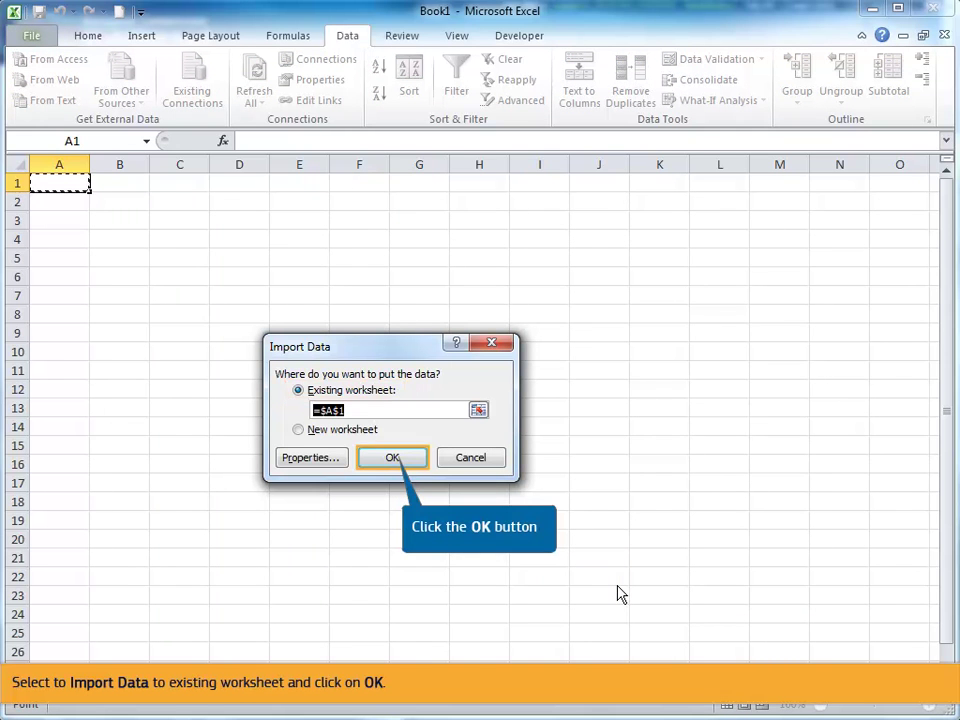
click(390, 457)
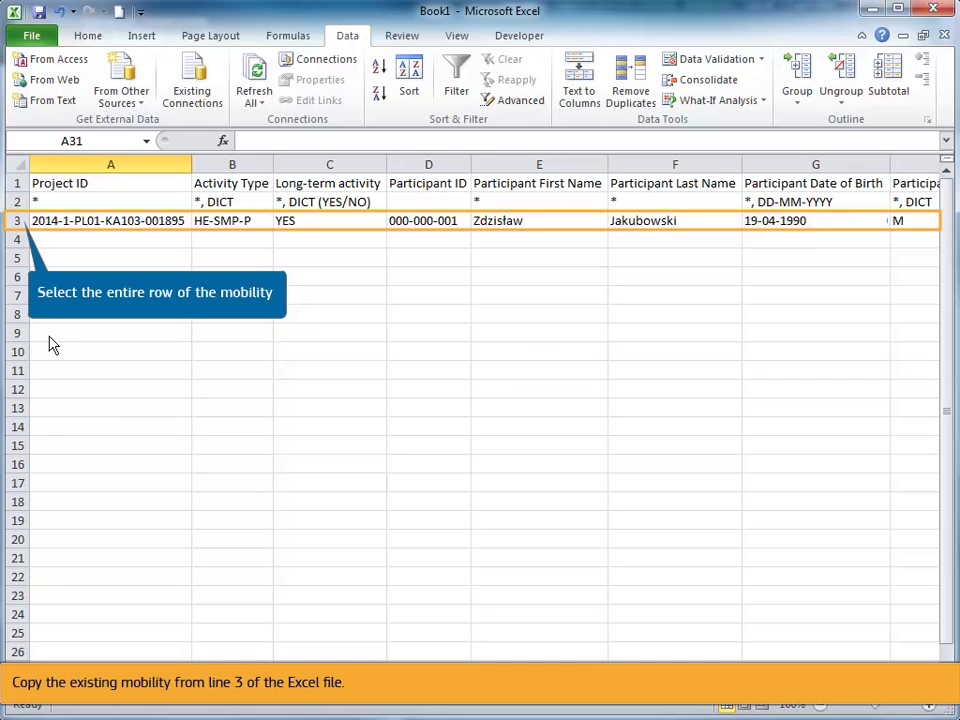
Copy the whole mobility in row 3 and paste it into rows 4 to 8
click(18, 221)
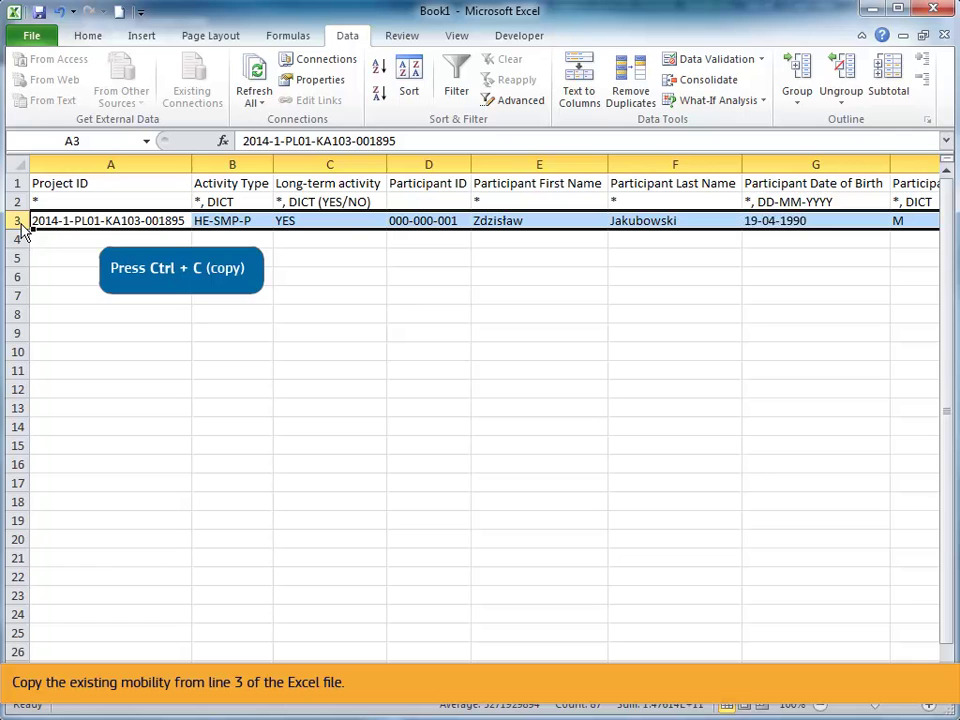
key(ctrl+c)
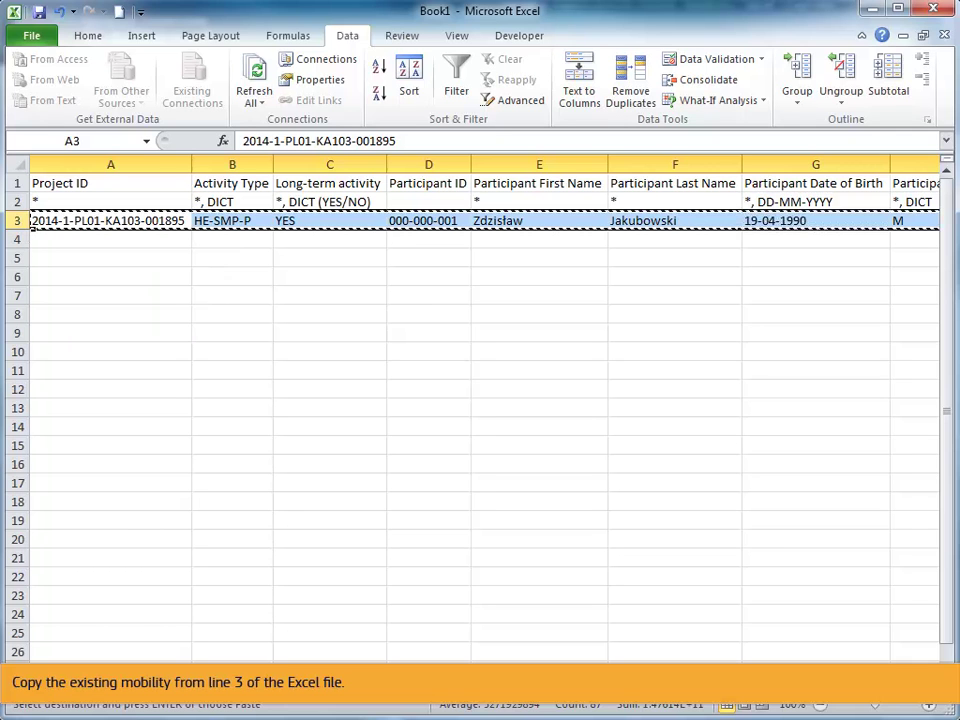
click(22, 244)
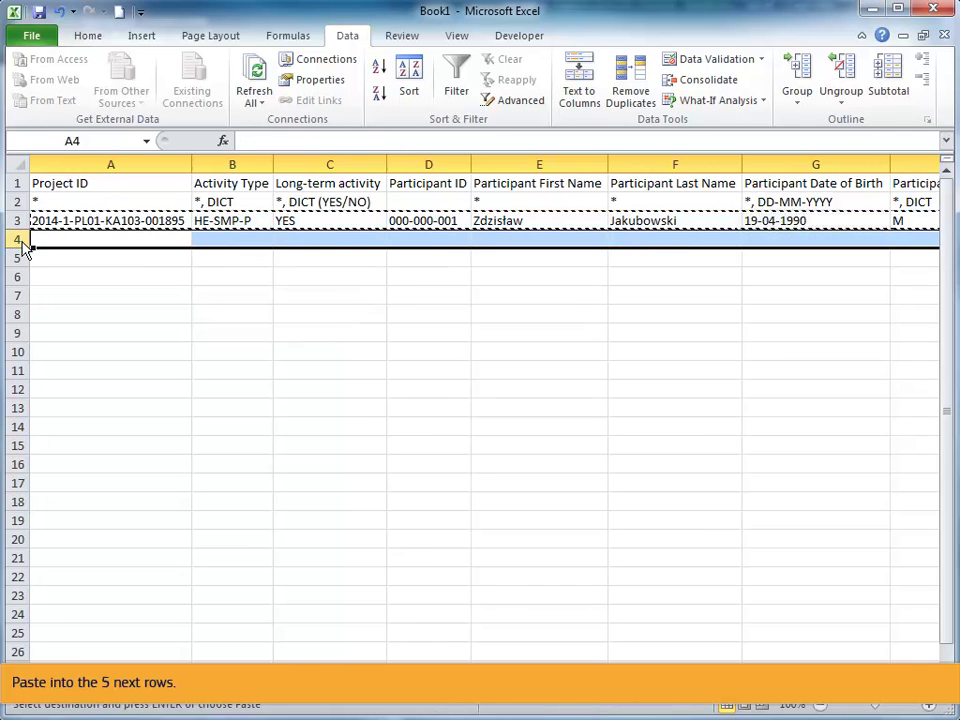
key(ctrl+v)
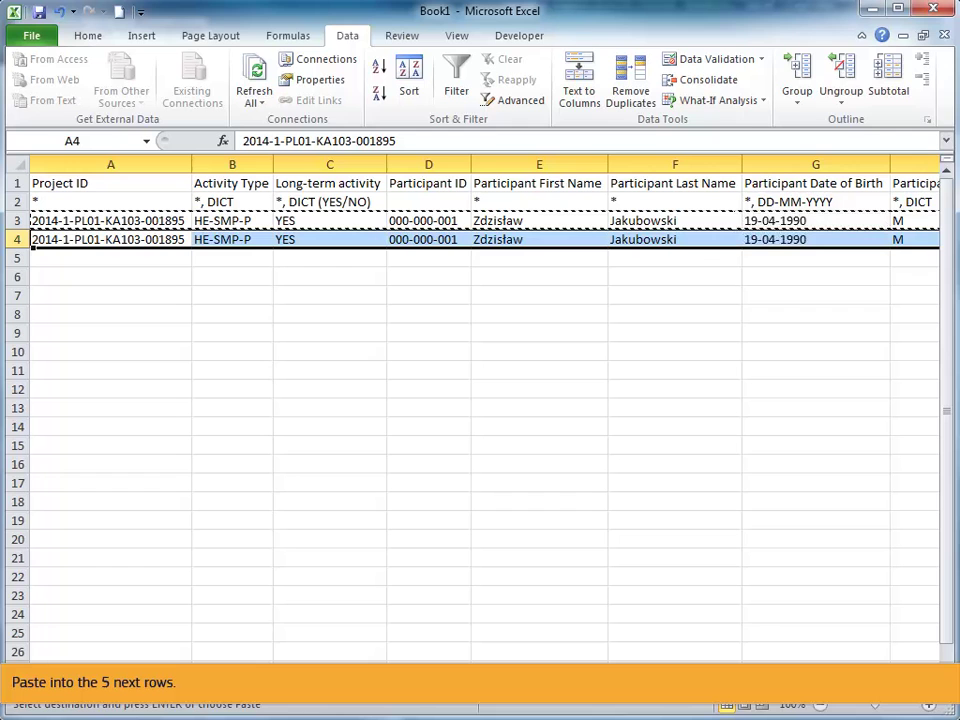
key(ctrl+v)
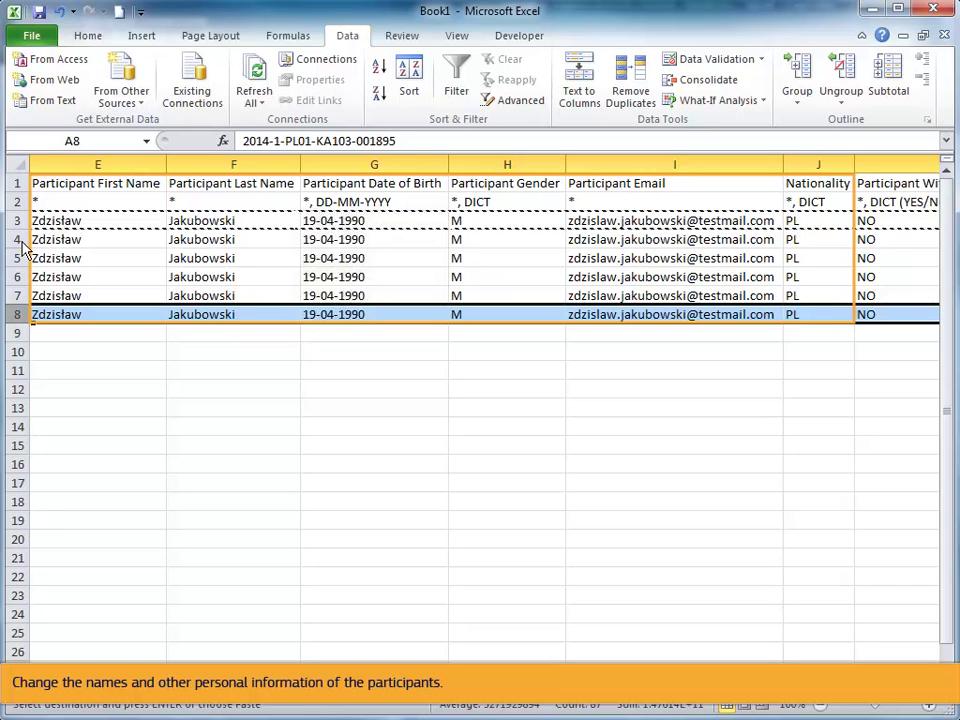
Replace the participants' names in the copied rows and give rows 4 to 8 the Mobility IDs 01895-MOB-00002 to 01895-MOB-00006
text(Anna)
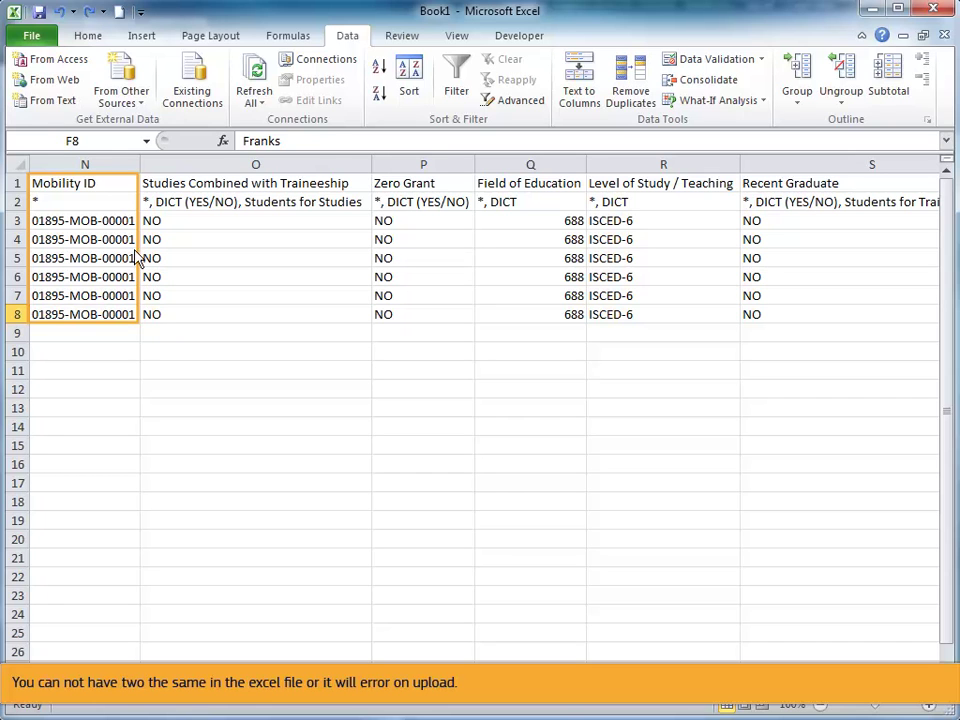
double_click(132, 240)
key(BackSpace)
text(2)
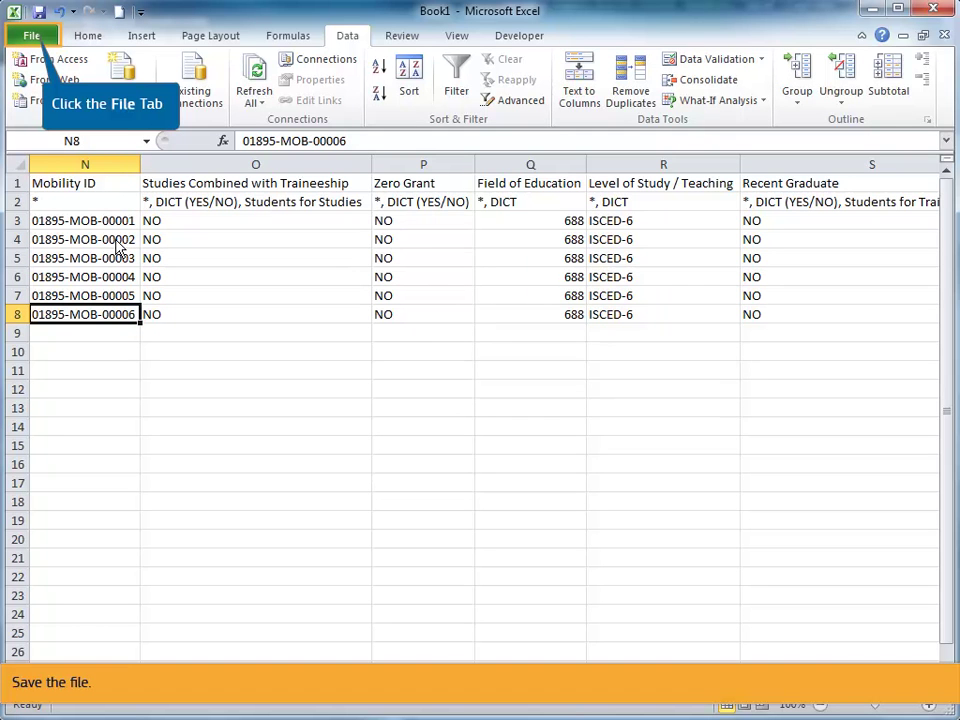
Set up saving a copy of the workbook as import_mobilities.csv with the type CSV (Comma delimited) (*.csv)
click(33, 40)
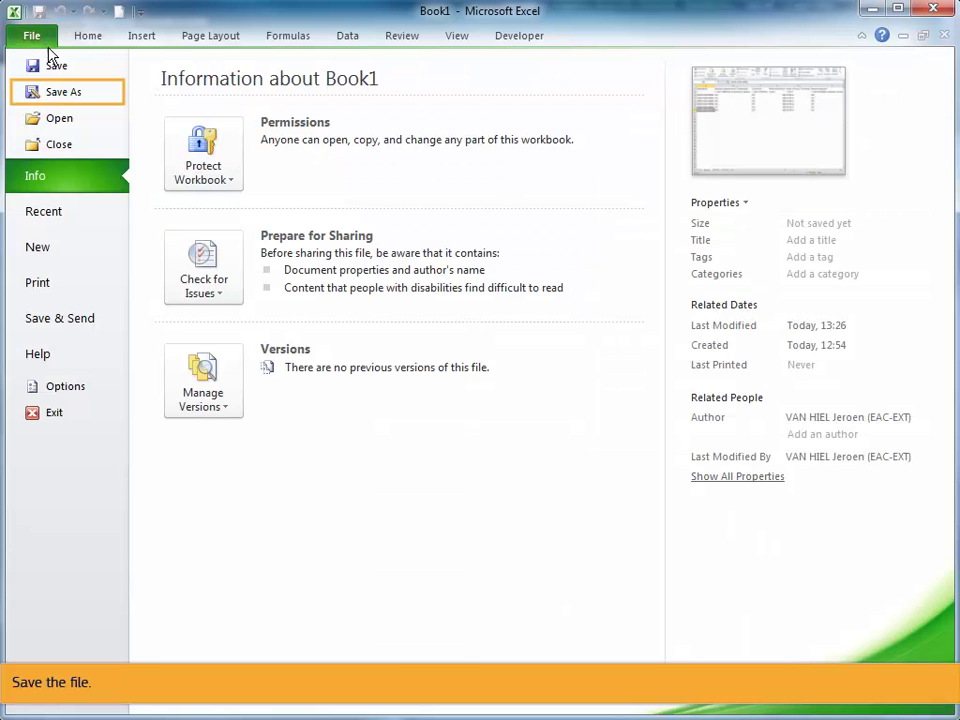
click(58, 96)
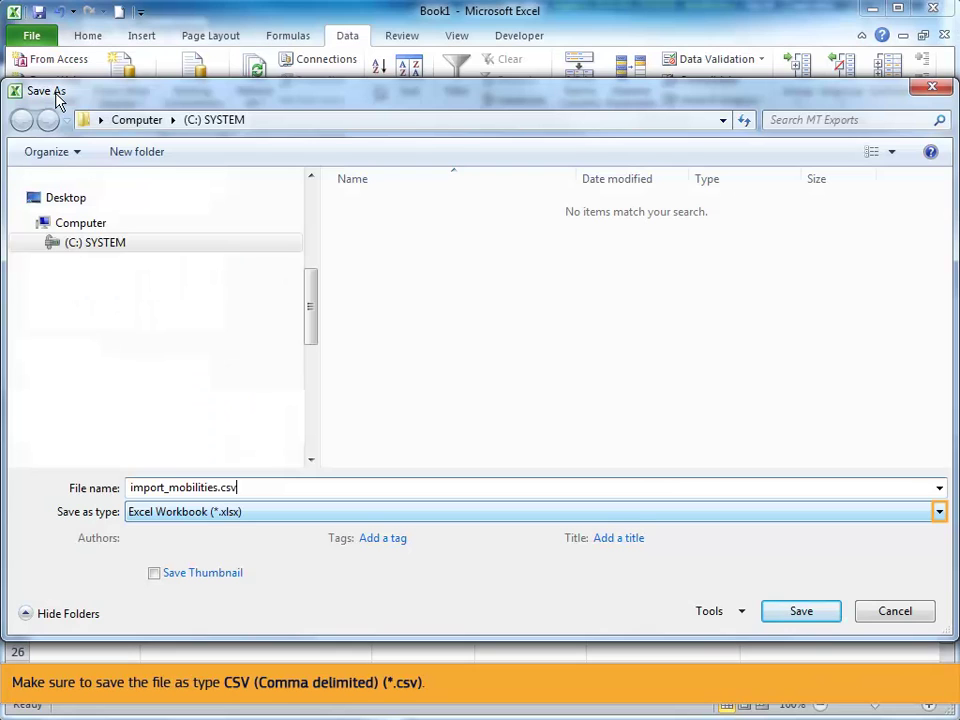
click(938, 512)
click(311, 319)
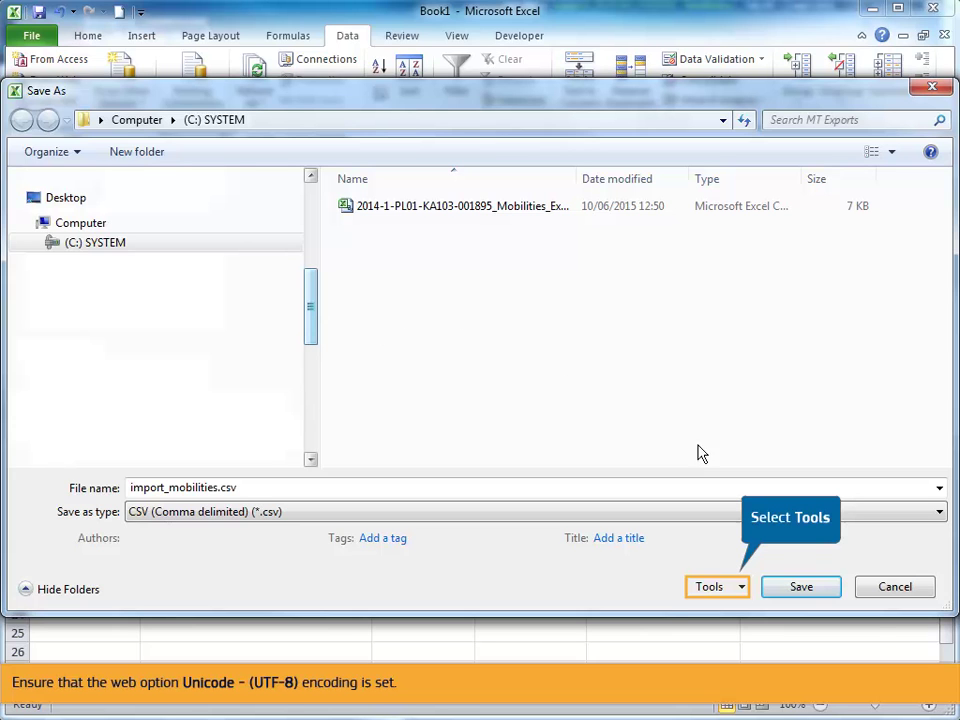
Set the web encoding to Unicode (UTF-8) and save import_mobilities.csv, keeping the workbook in CSV format
click(741, 589)
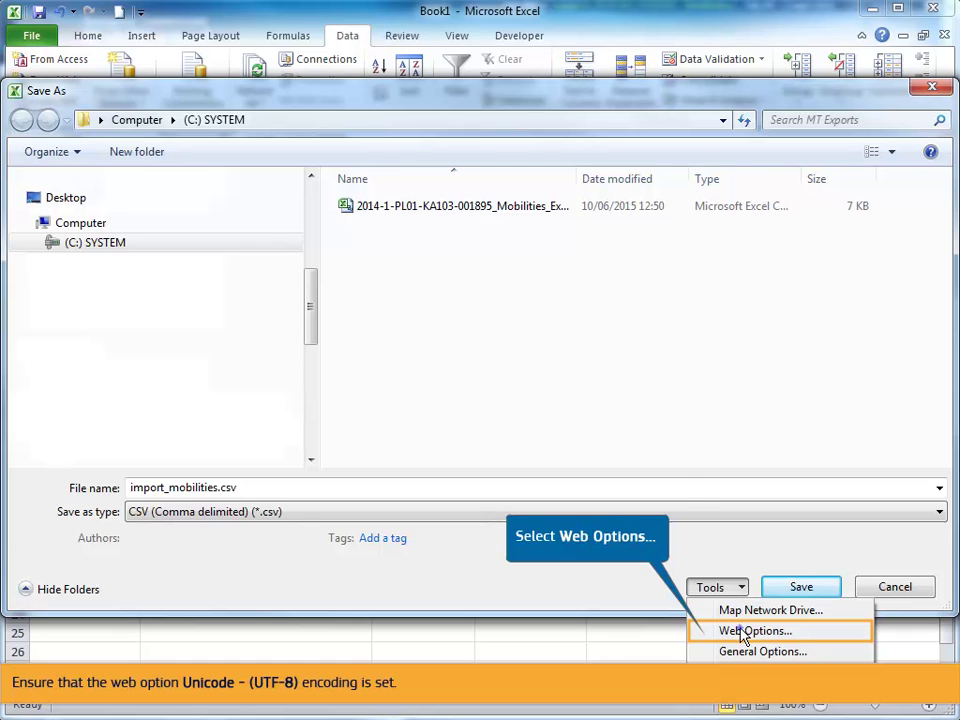
click(743, 634)
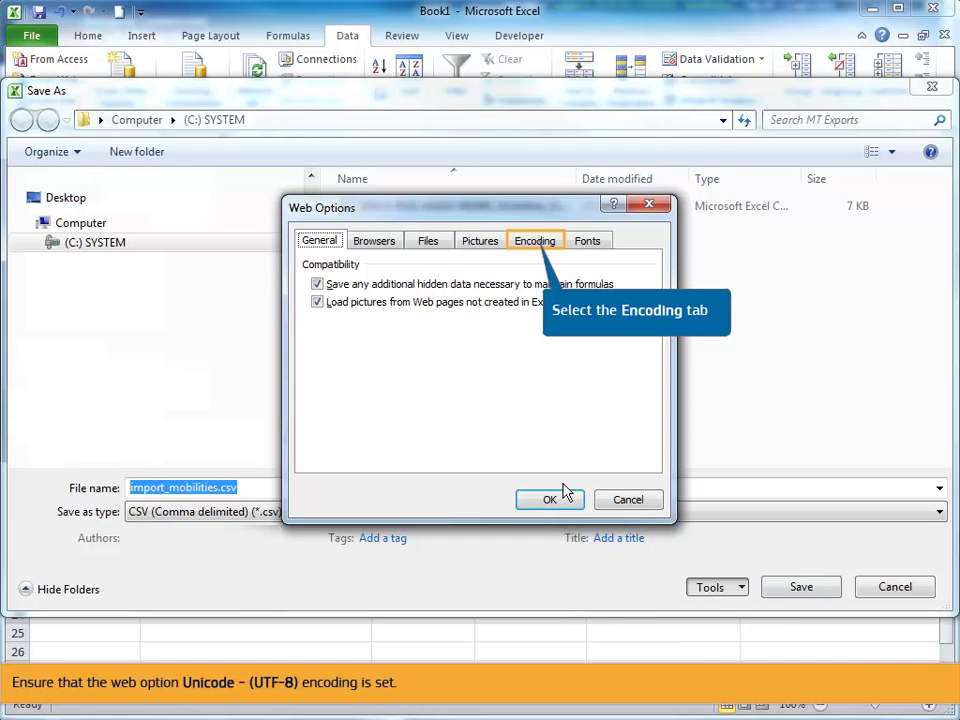
click(535, 242)
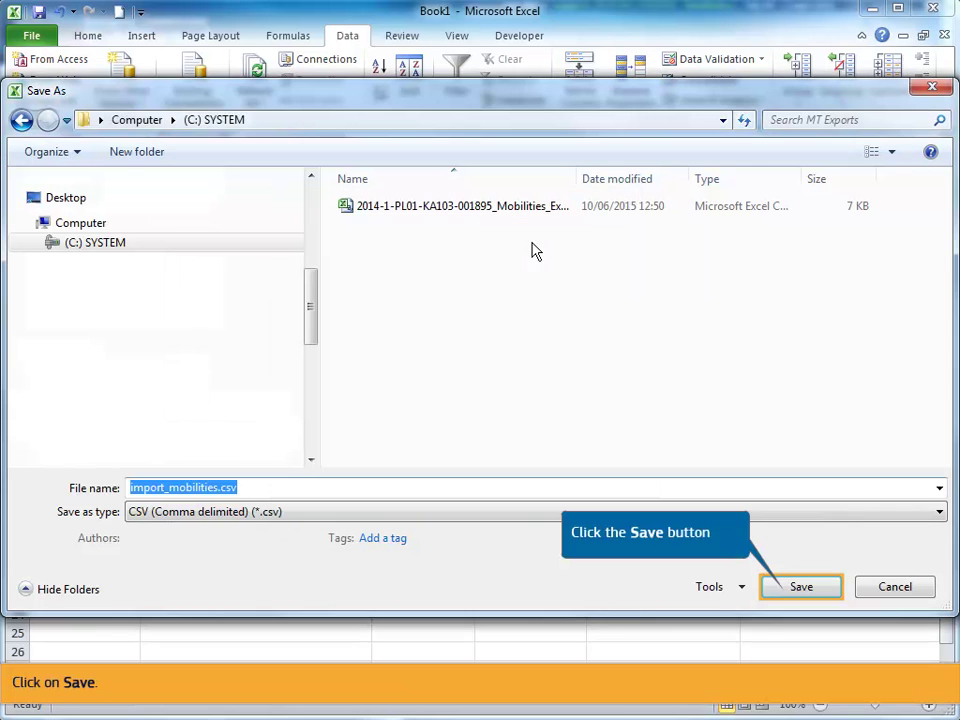
click(803, 594)
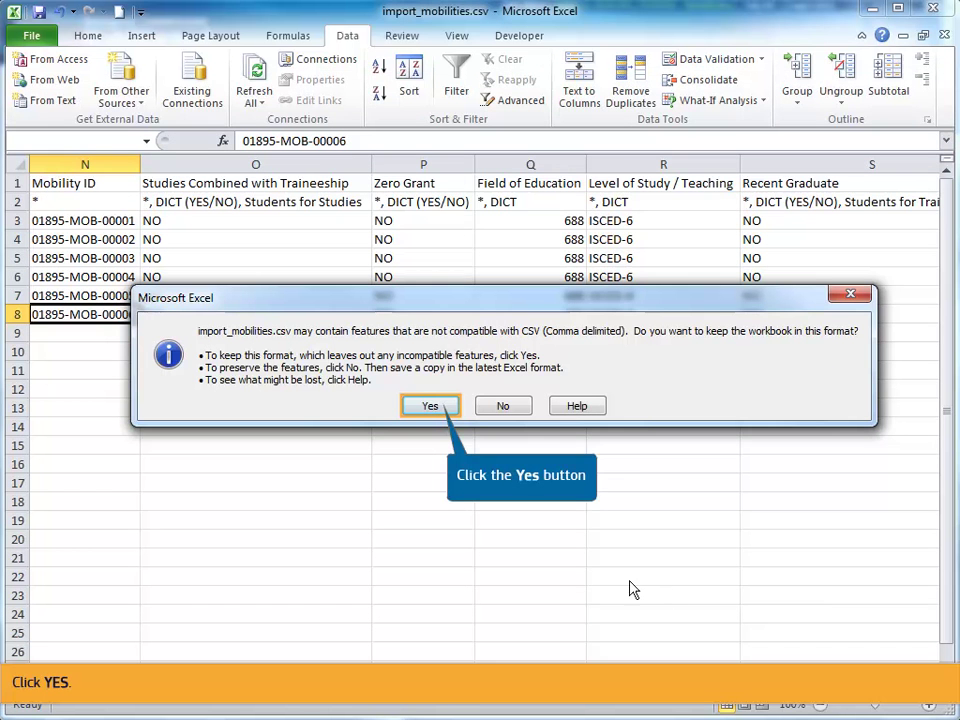
click(433, 406)
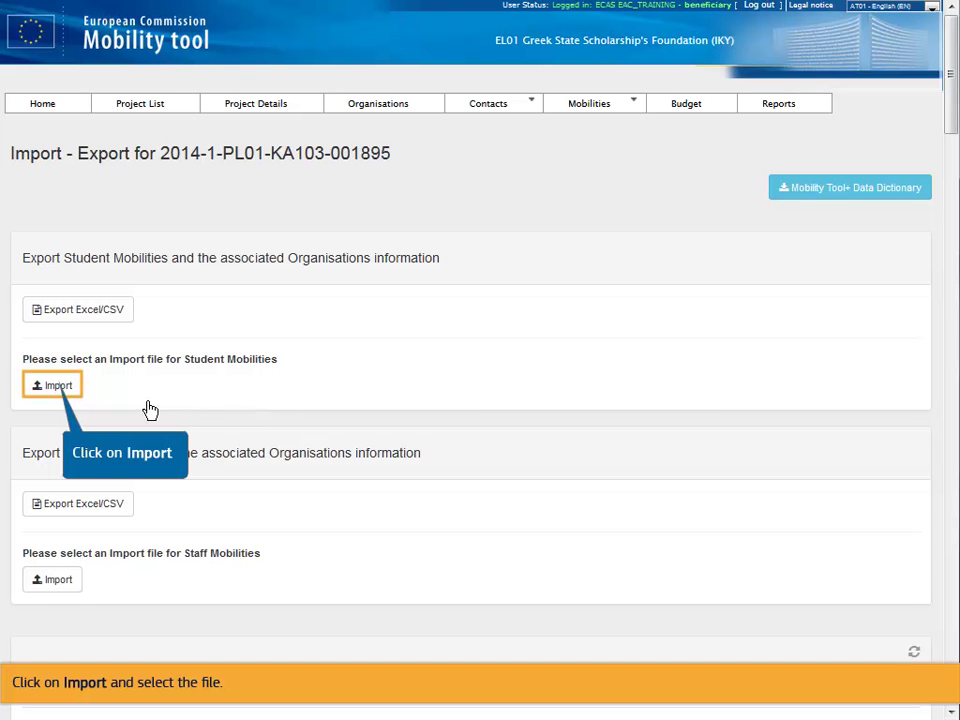
Switch to the Mobility Tool and import import_mobilities.csv as the Student Mobilities file
click(55, 387)
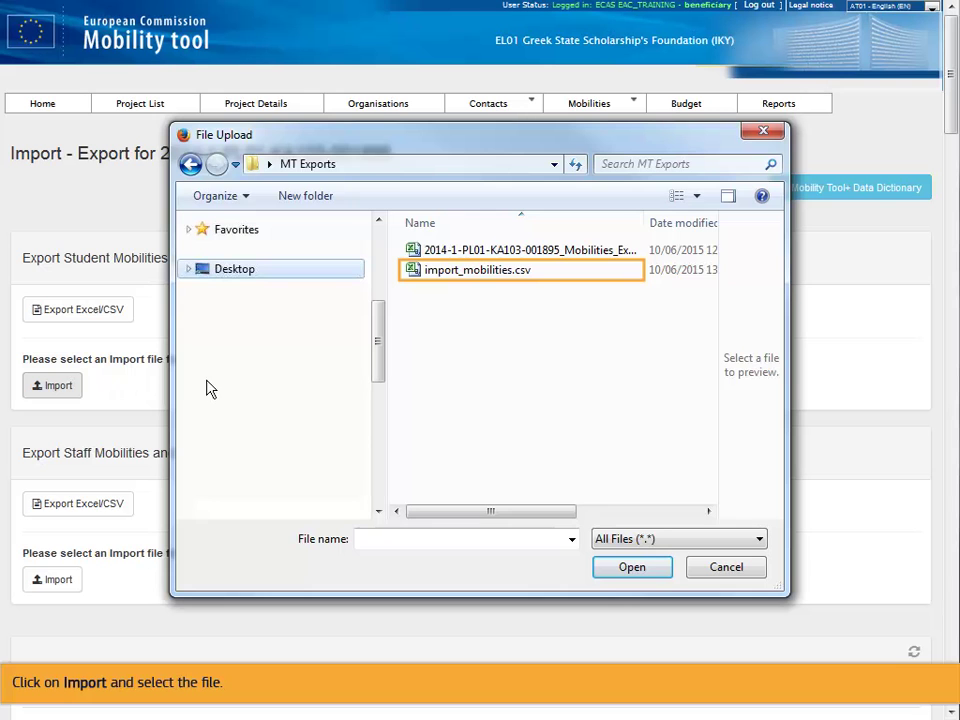
double_click(484, 272)
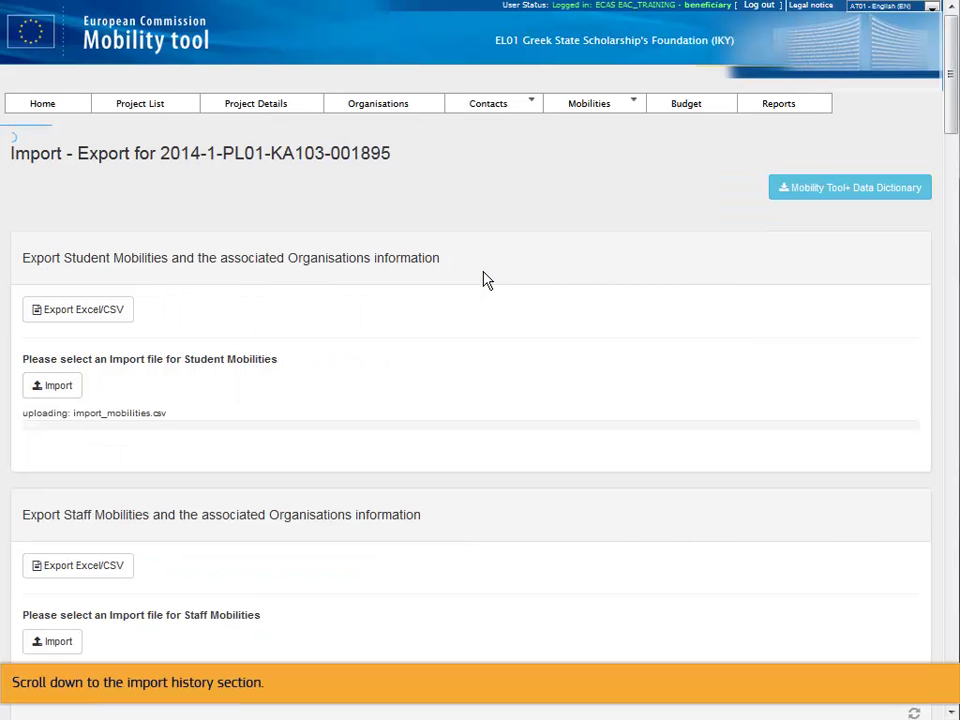
Refresh the import history to check the import status, and open the project's list of mobilities
scroll(953, 121, down, 5)
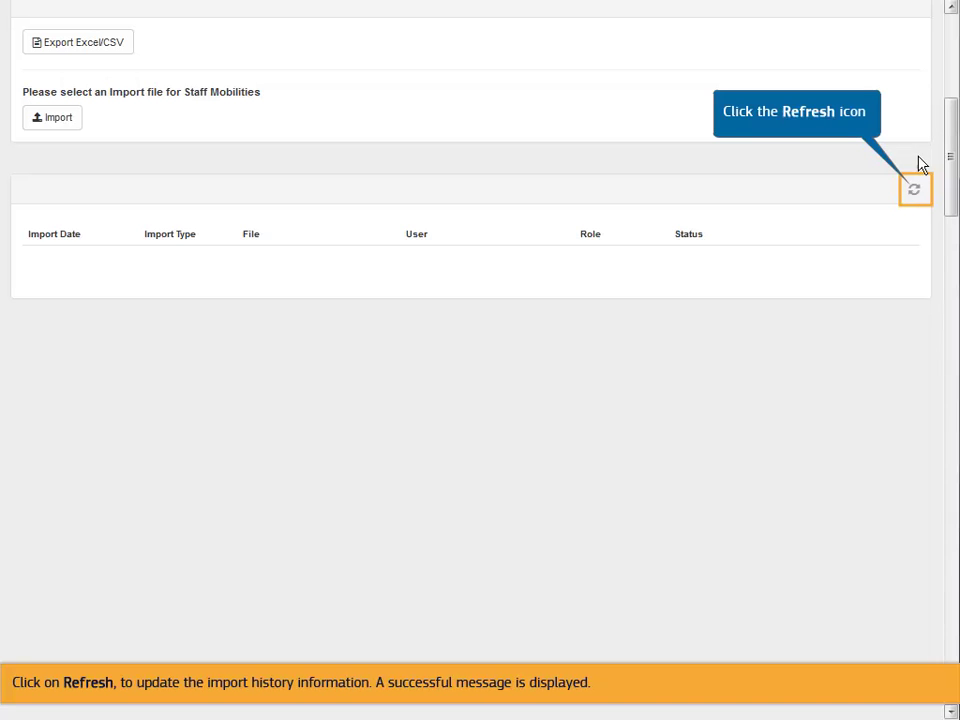
click(916, 195)
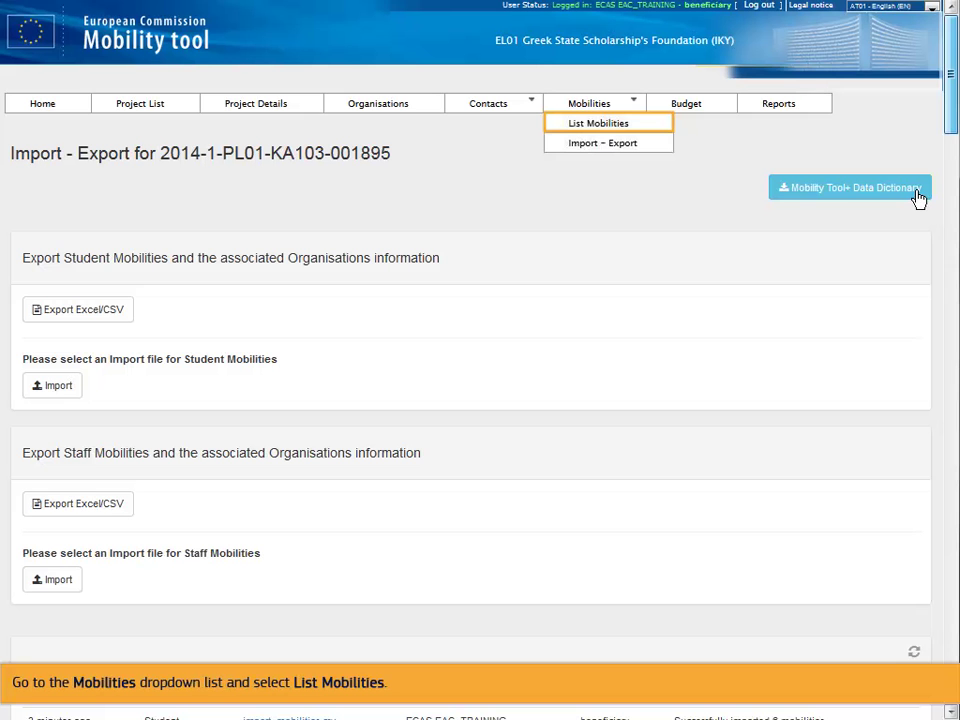
click(597, 125)
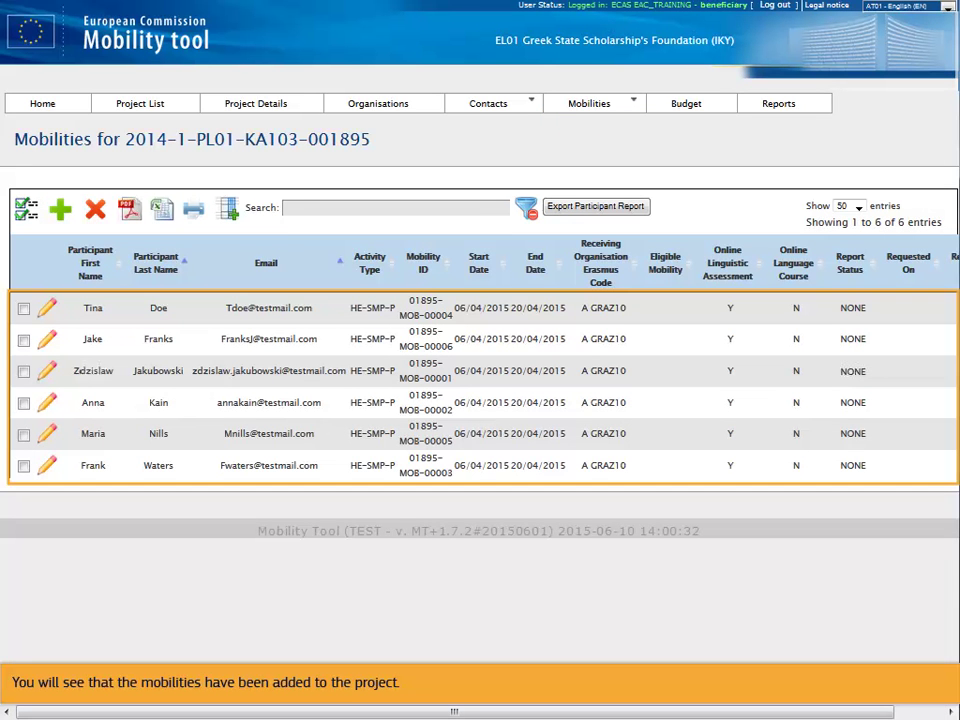